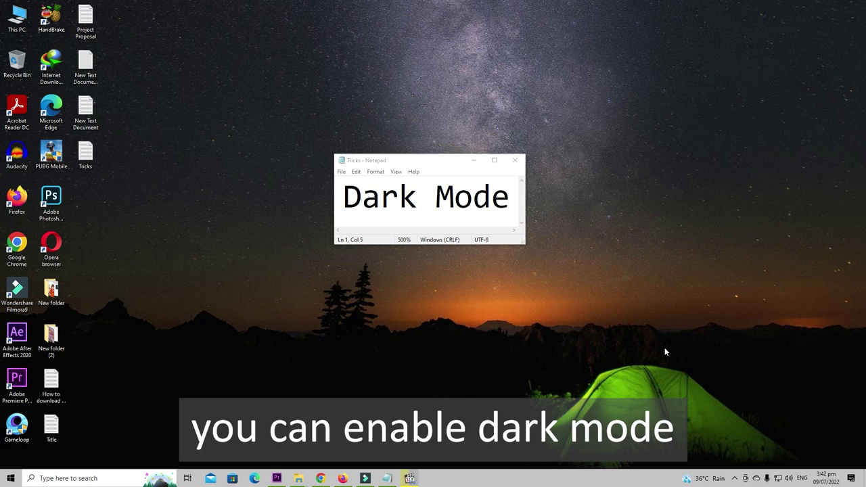
Search Windows for "dark mode" and open the Turn on dark mode for apps settings to review the colour options.
left_click(86, 477)
type("dark mode")
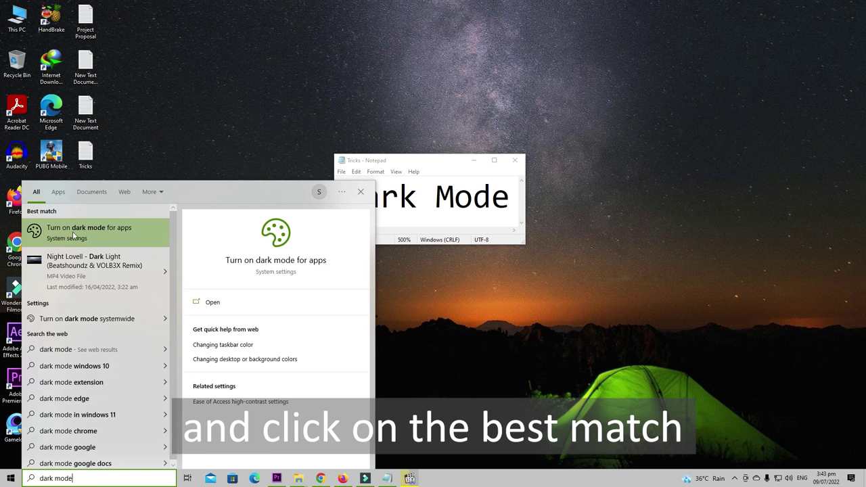
left_click(117, 234)
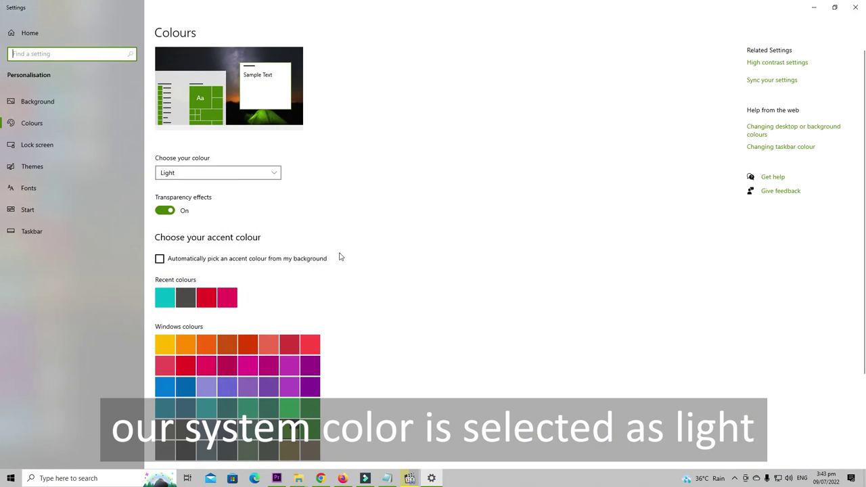
scroll(397, 256, "down", 3)
scroll(397, 256, "up", 3)
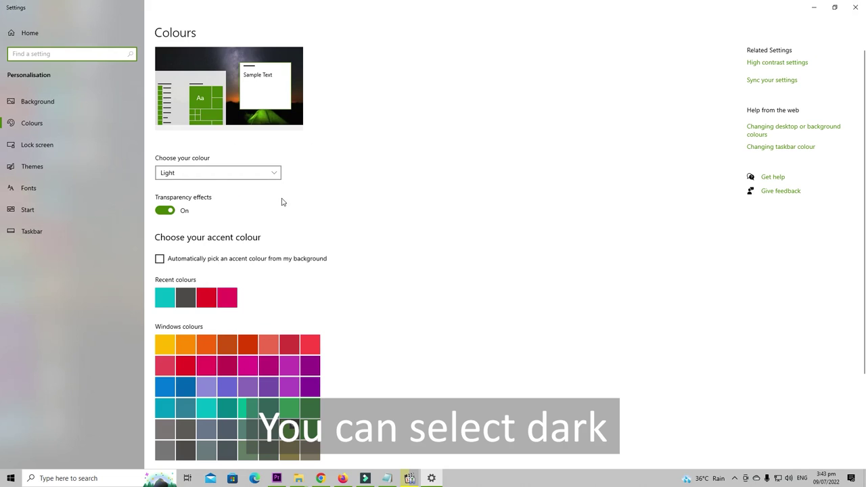
Try the Custom colour mode, and finally set the system colour to Dark.
left_click(265, 175)
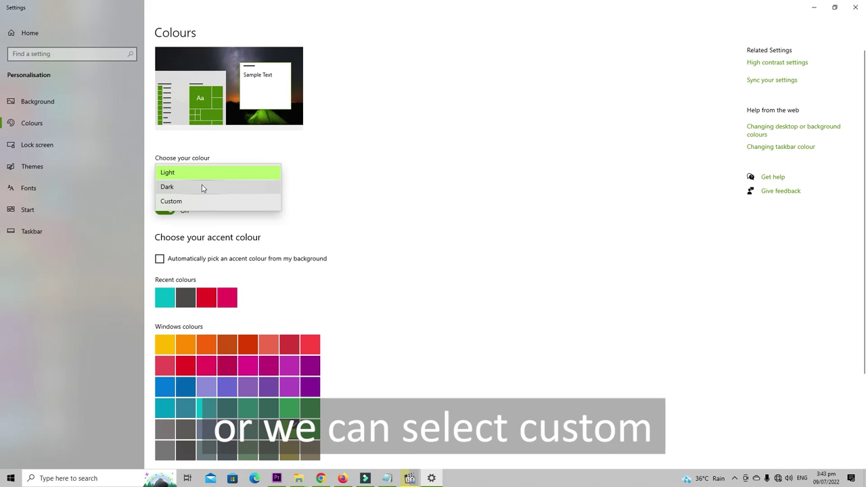
left_click(192, 205)
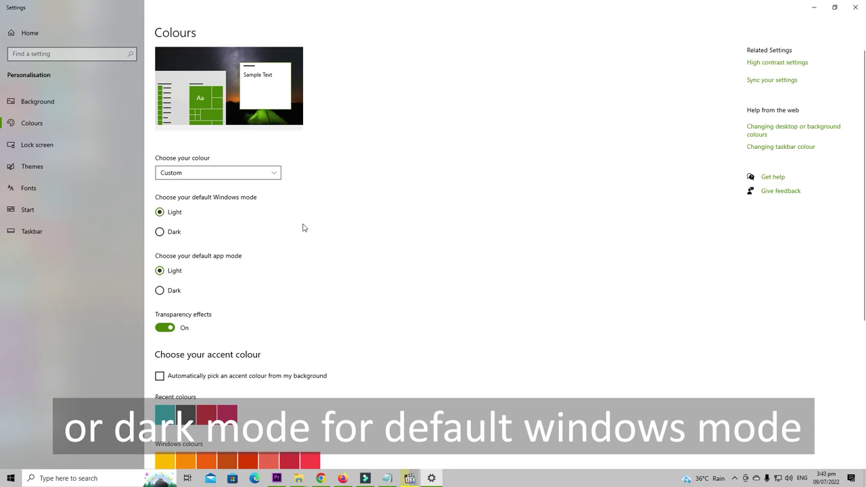
left_click(257, 178)
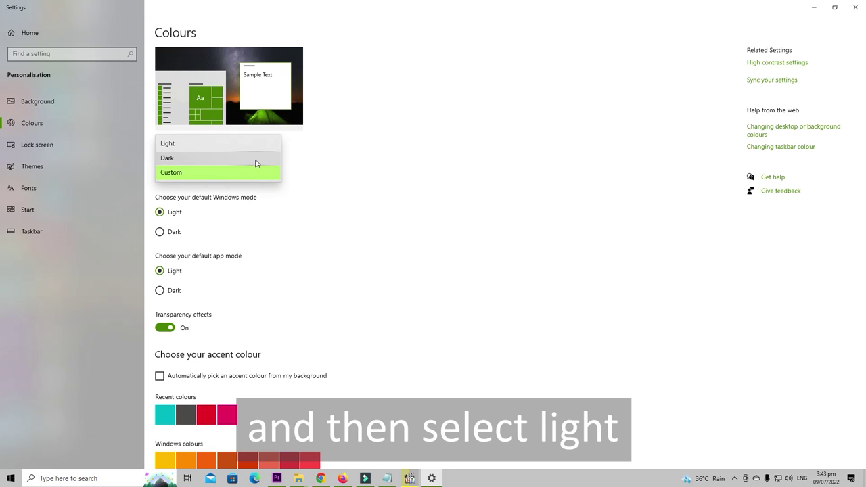
left_click(256, 161)
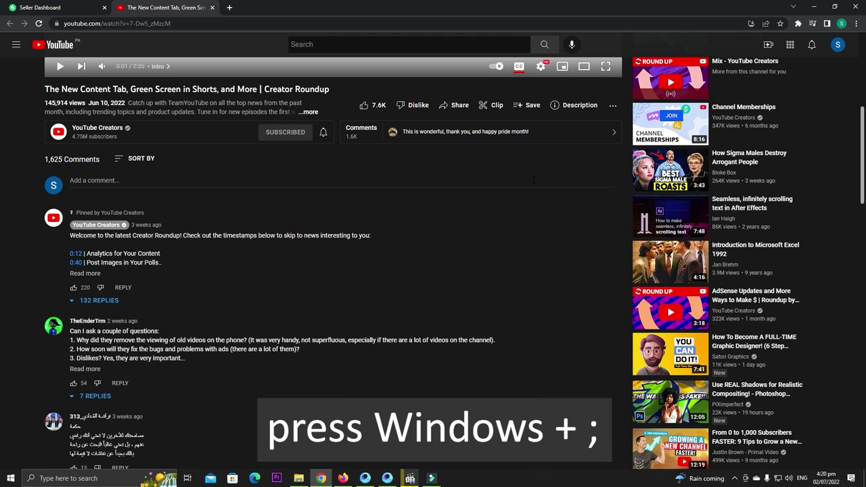
Start a comment under the YouTube video and bring up the emoji picker, moving it away from its initial spot.
left_click(533, 179)
key("super+semicolon")
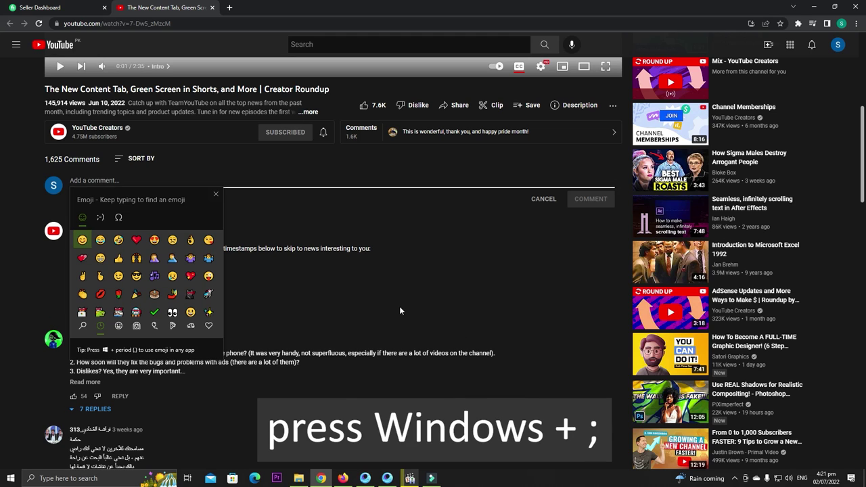
left_click_drag(188, 197, 337, 203)
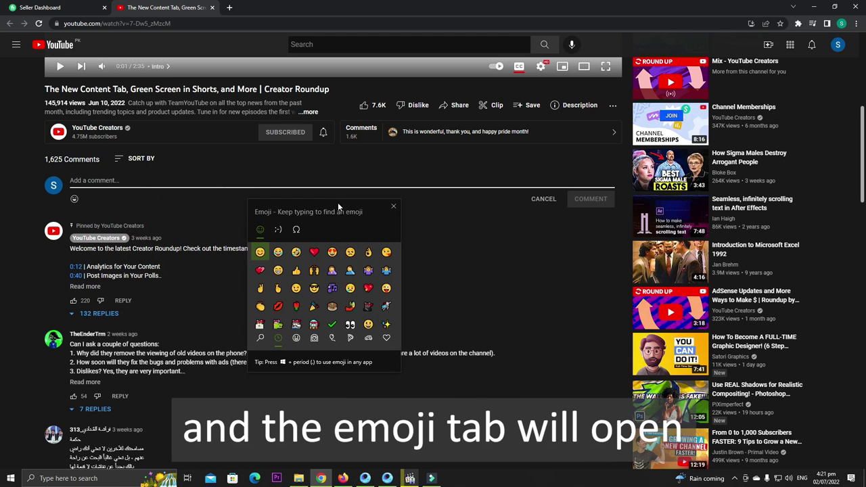
Insert two each of the rolling-laughter, OK-hand, unamused, music notes, winking, rose, birthday cake, crying and raised-hands emojis into the comment.
double_click(296, 251)
double_click(215, 242)
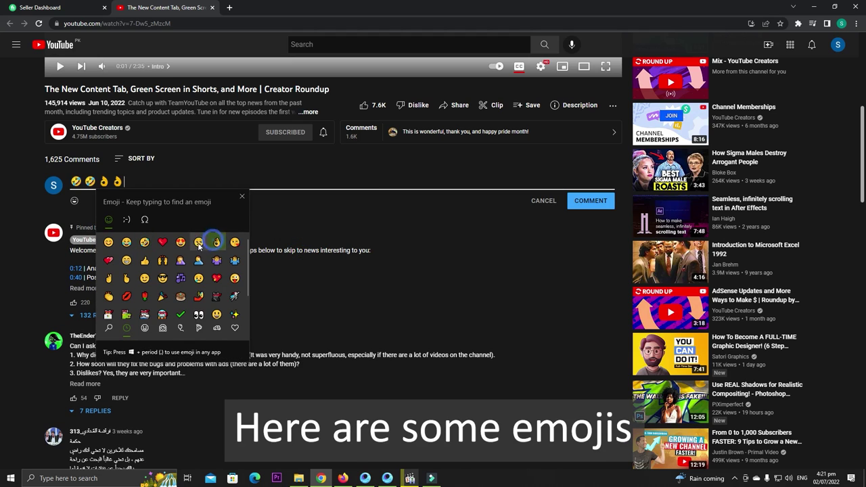
double_click(199, 242)
double_click(180, 278)
double_click(144, 279)
double_click(144, 296)
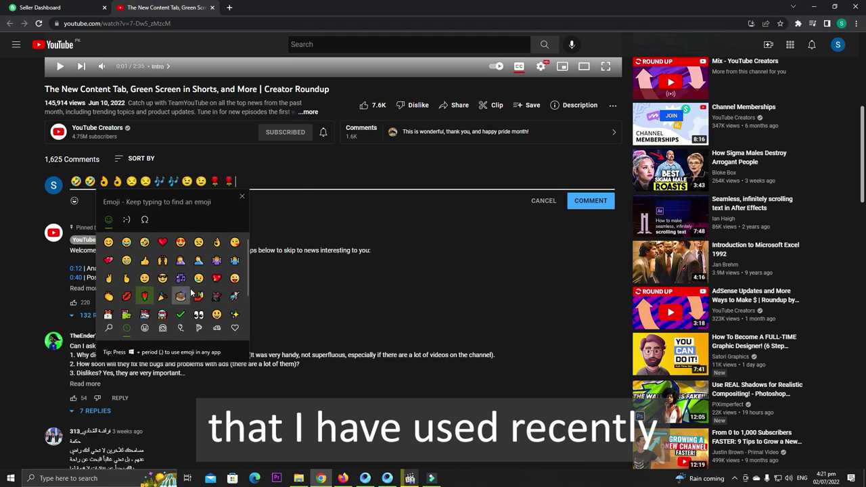
double_click(180, 295)
double_click(198, 278)
double_click(163, 260)
Browse the smiley category and the category after it in the emoji picker.
left_click(144, 328)
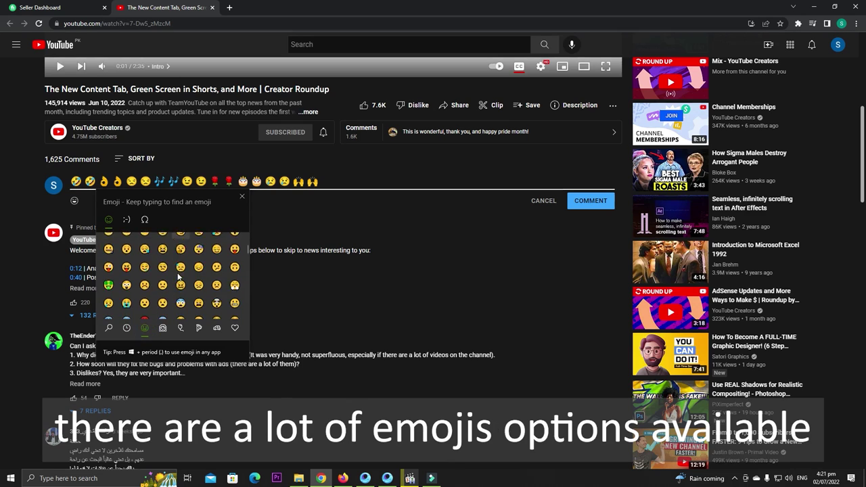
scroll(180, 279, "down", 5)
scroll(180, 278, "down", 5)
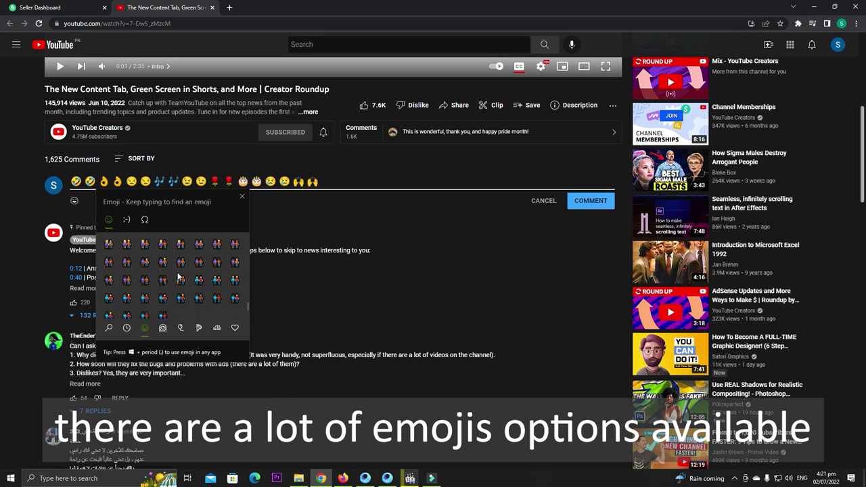
left_click(161, 329)
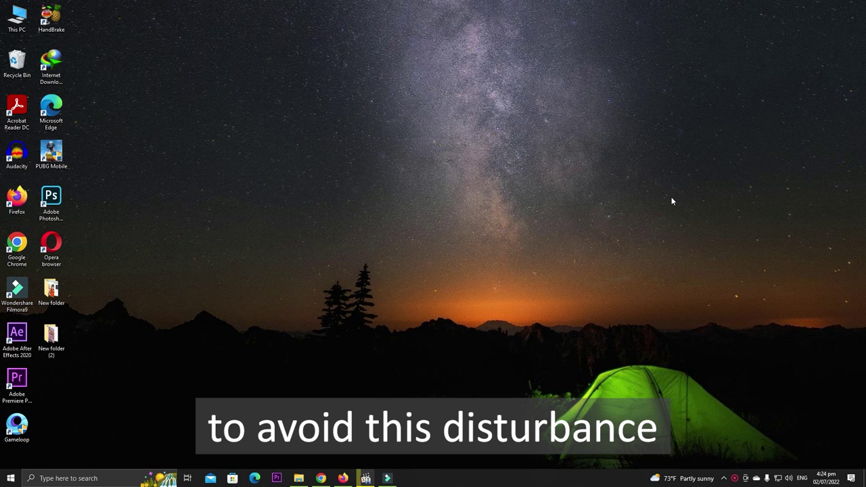
Search Windows for the Windows Update settings and open them.
left_click(112, 481)
type("windopw")
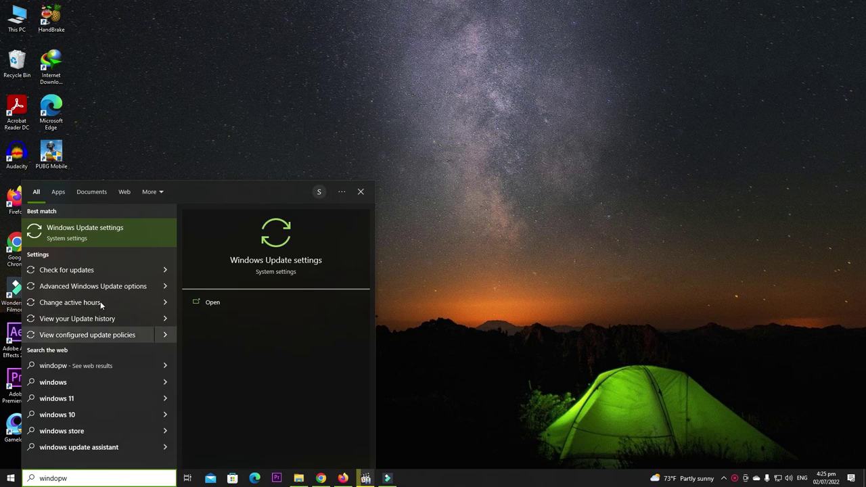
left_click(119, 234)
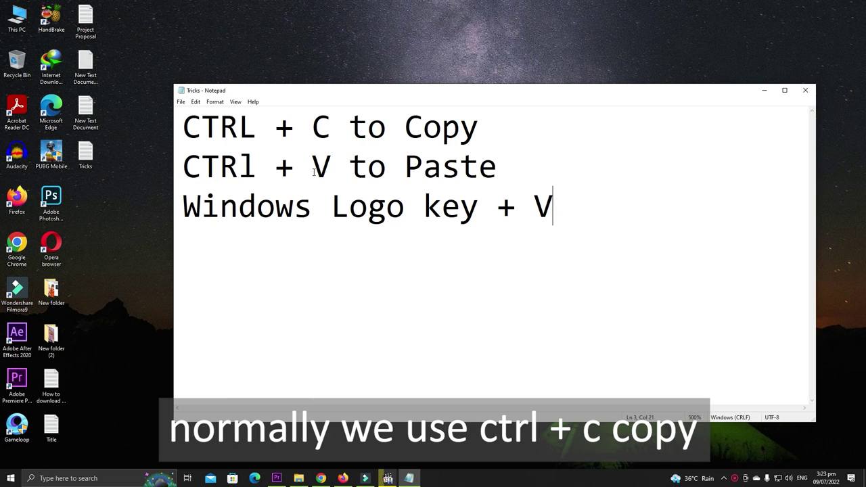
Highlight the copy, paste and Windows Logo key + V lines one after another in the Tricks note, leaving nothing selected.
left_click_drag(190, 129, 485, 139)
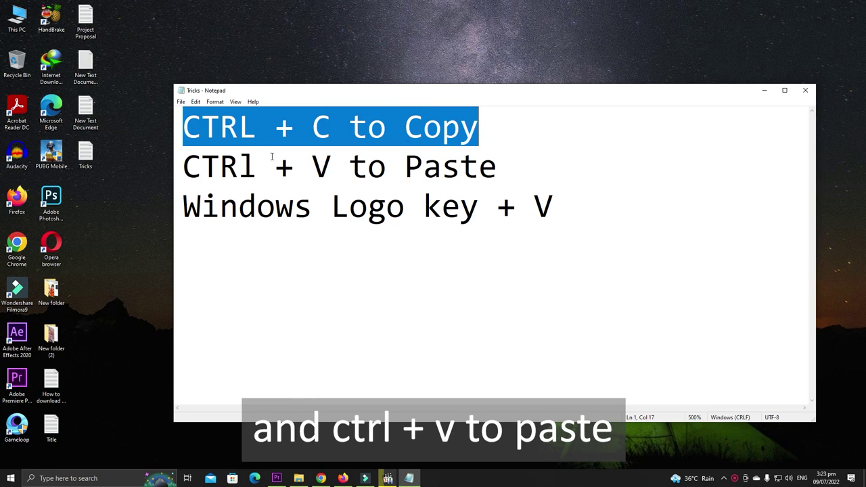
left_click_drag(192, 166, 514, 169)
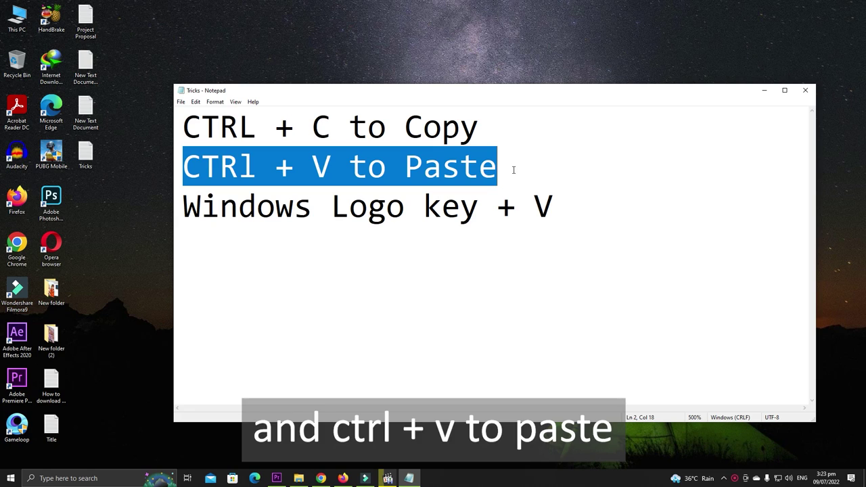
left_click(515, 170)
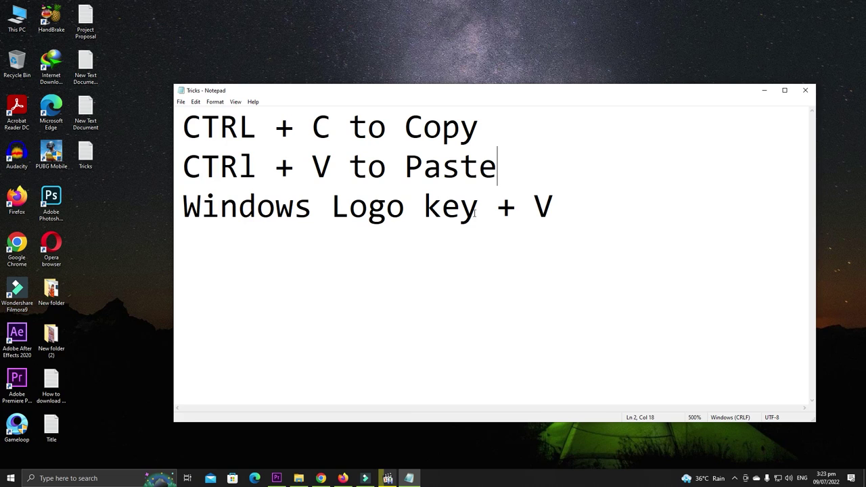
left_click_drag(183, 213, 653, 209)
left_click(650, 210)
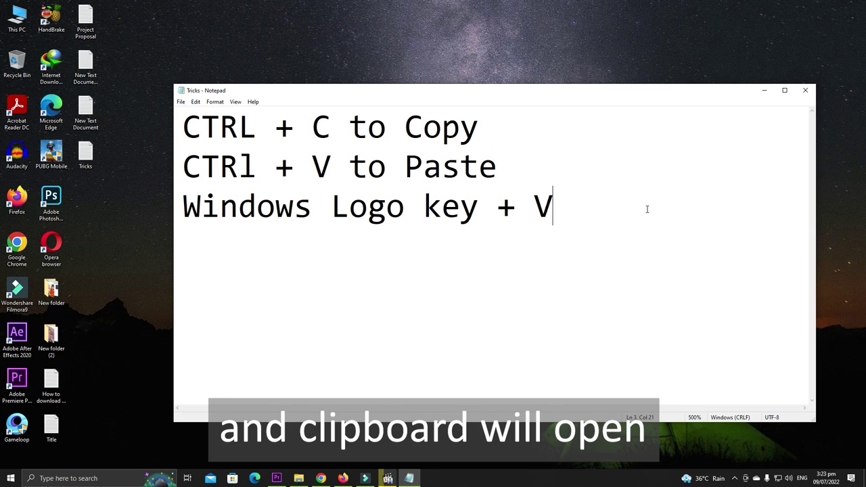
Show the clipboard history and check the options of the entry starting "We will select English international".
key("super+v")
left_click(850, 352)
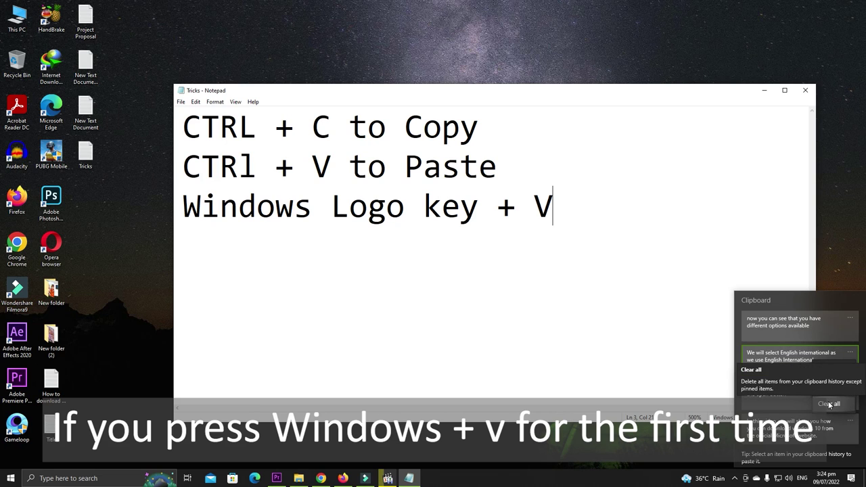
left_click(816, 307)
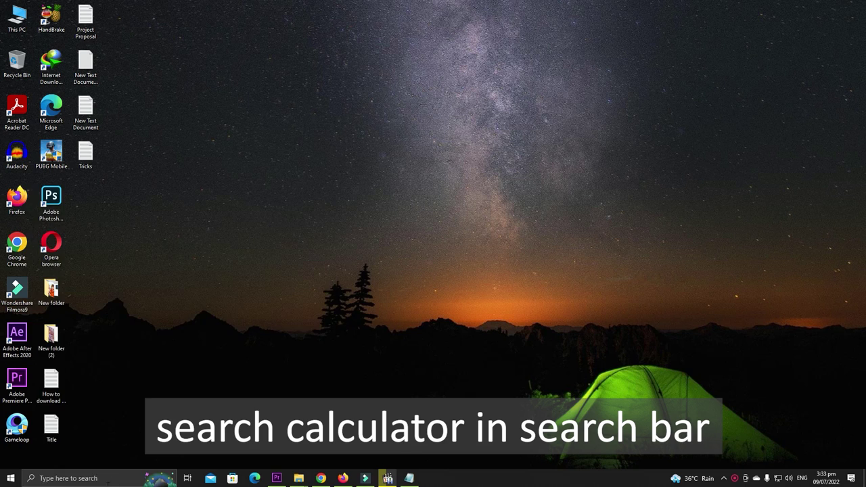
Search Windows for the Calculator app and open it.
left_click(119, 478)
type("calcu")
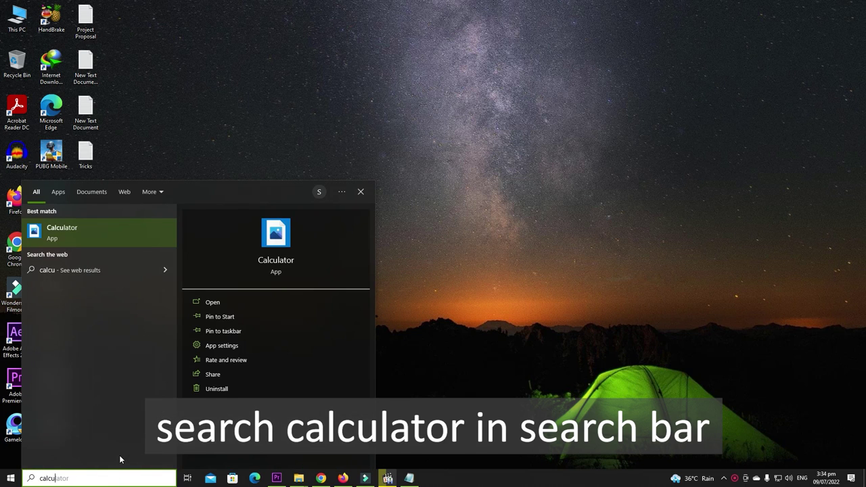
left_click(113, 228)
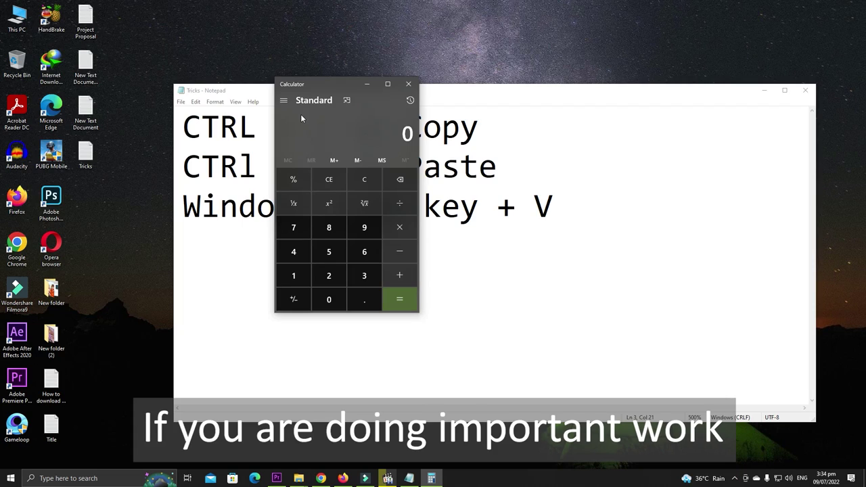
Keep the calculator on top of other windows, place it over the Tricks note, and move the note's window behind it.
left_click(346, 101)
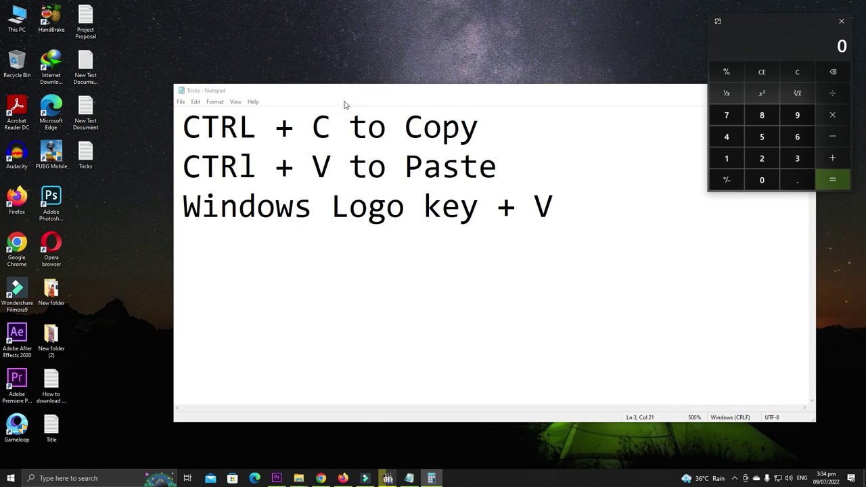
left_click_drag(780, 23, 514, 107)
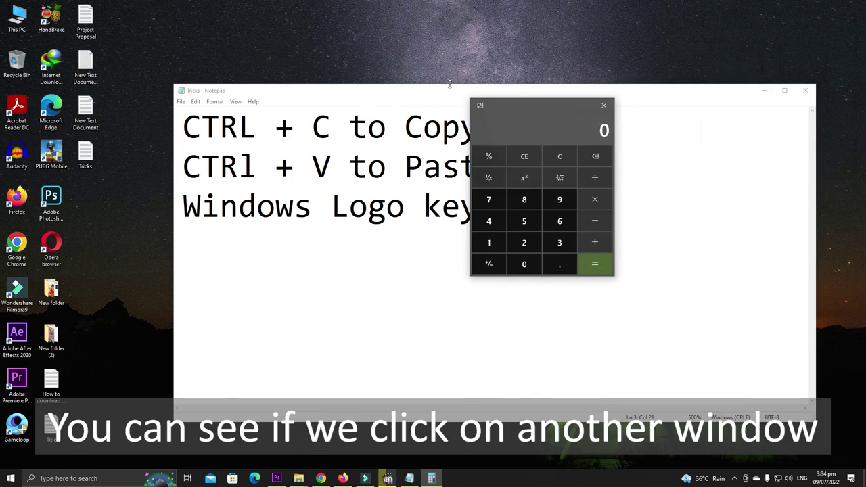
left_click_drag(321, 94, 352, 91)
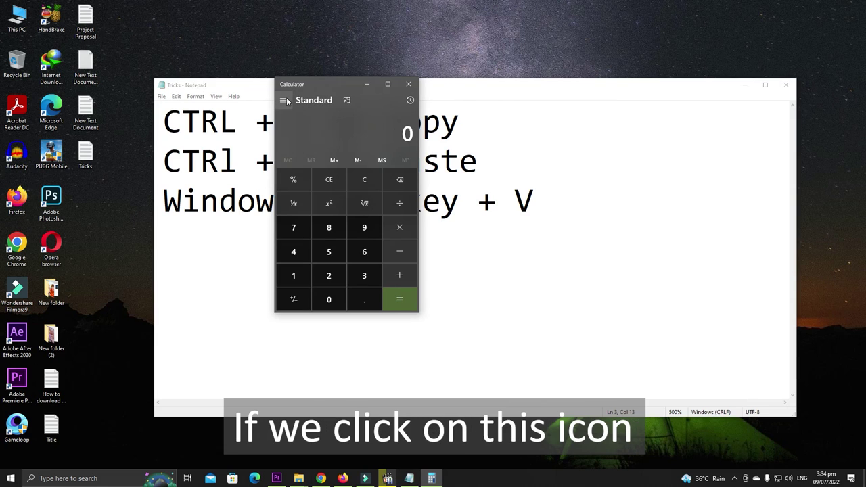
Look through the calculator's modes and converters and switch to the Speed converter.
left_click(284, 100)
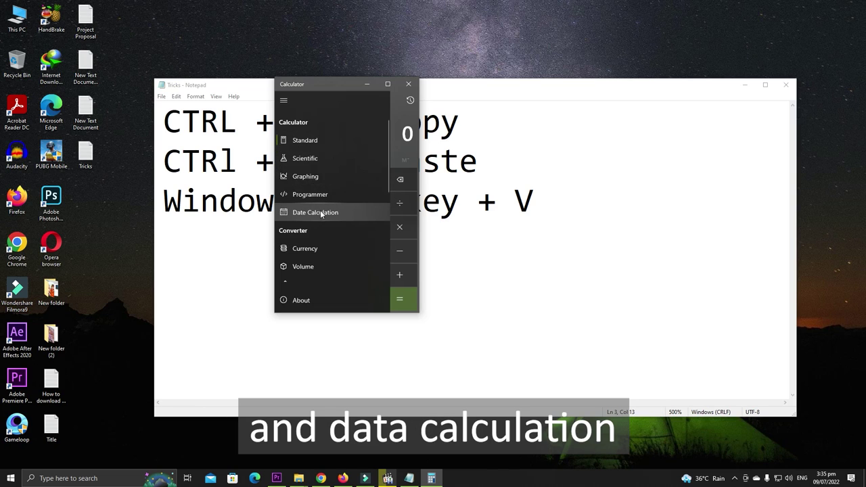
scroll(323, 195, "down", 1)
scroll(324, 196, "up", 1)
scroll(329, 188, "down", 3)
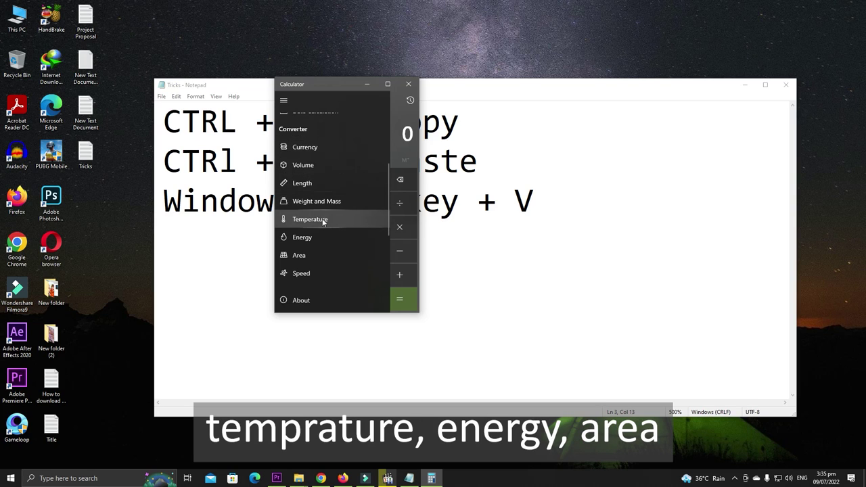
scroll(319, 239, "down", 2)
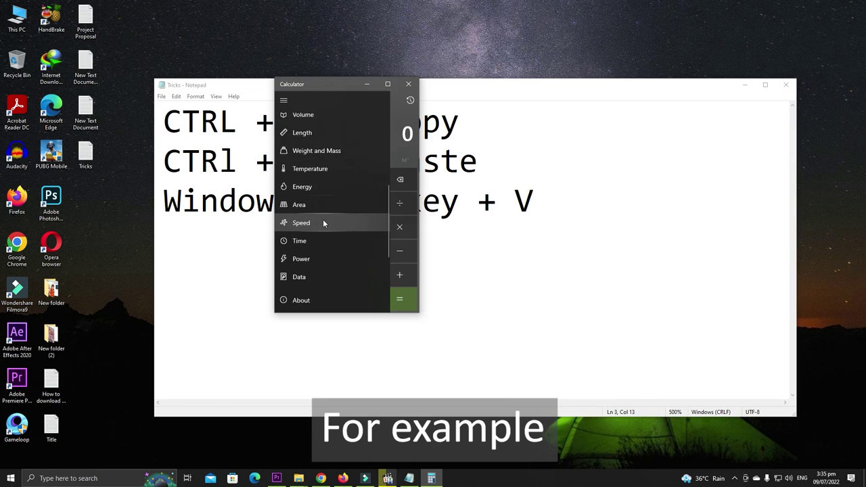
left_click(324, 223)
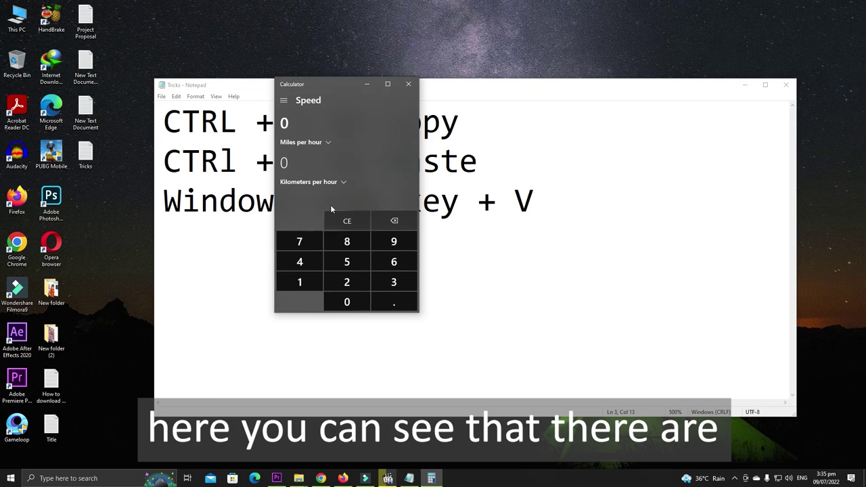
Keep Miles per hour as the first speed unit and enter 100 as the Kilometers per hour value.
left_click(325, 142)
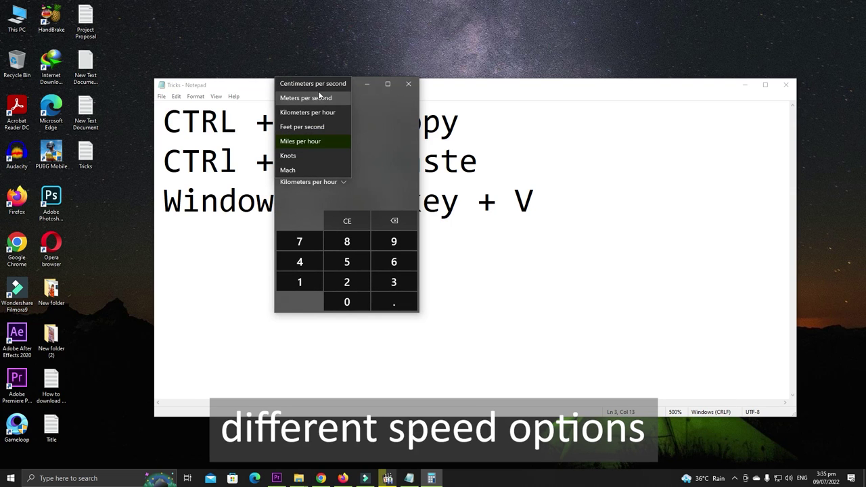
left_click(300, 140)
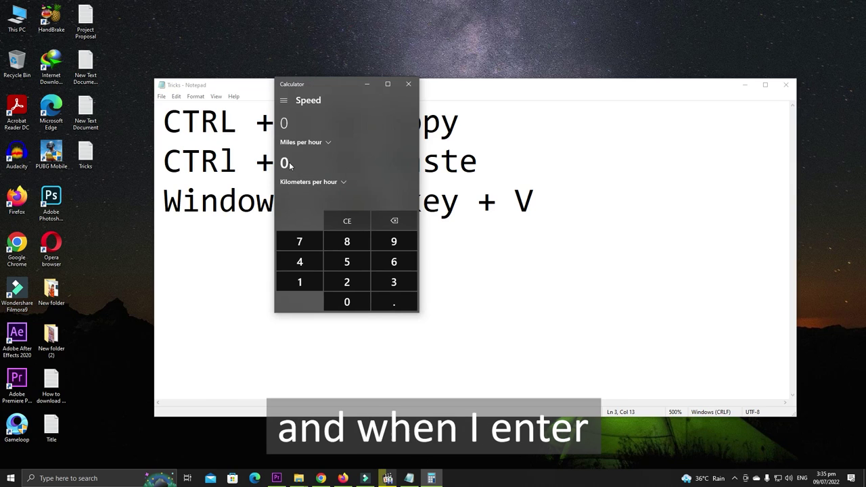
type("100")
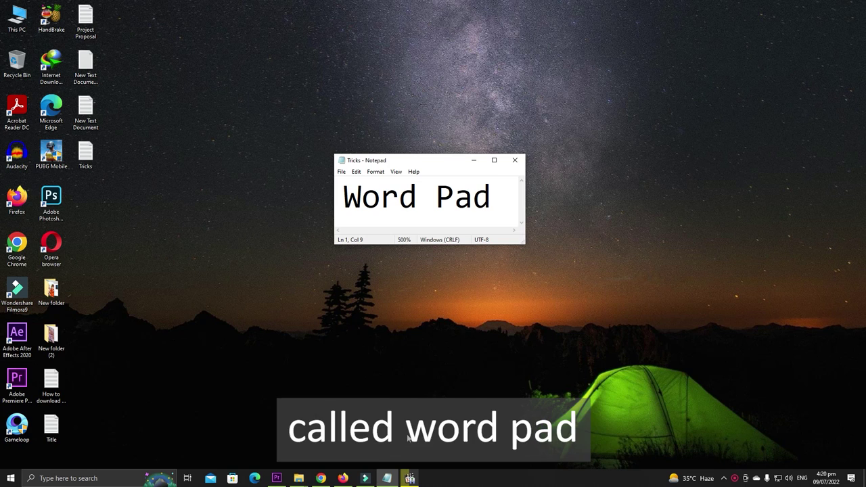
Search Windows for the WordPad app and open it.
left_click(99, 478)
type("word s")
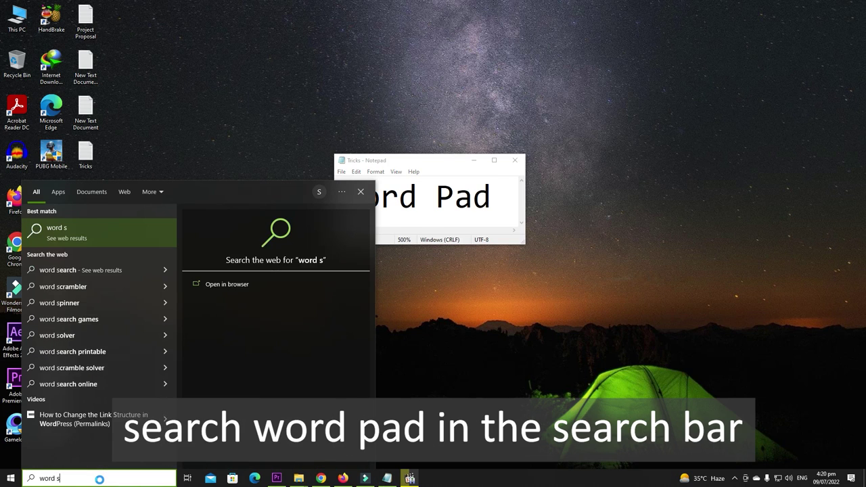
key("BackSpace")
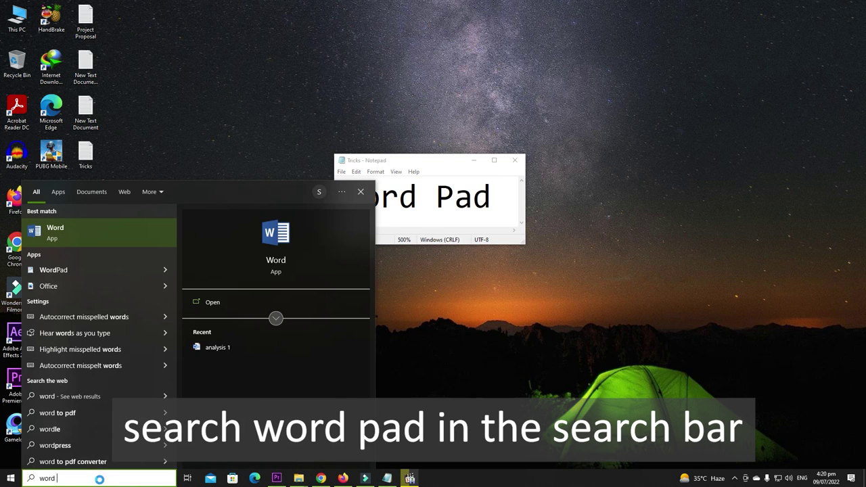
type("pad")
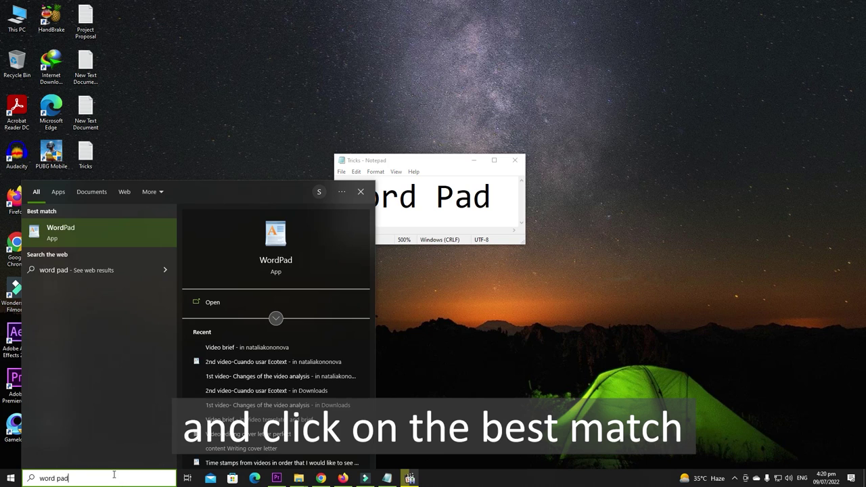
left_click(115, 228)
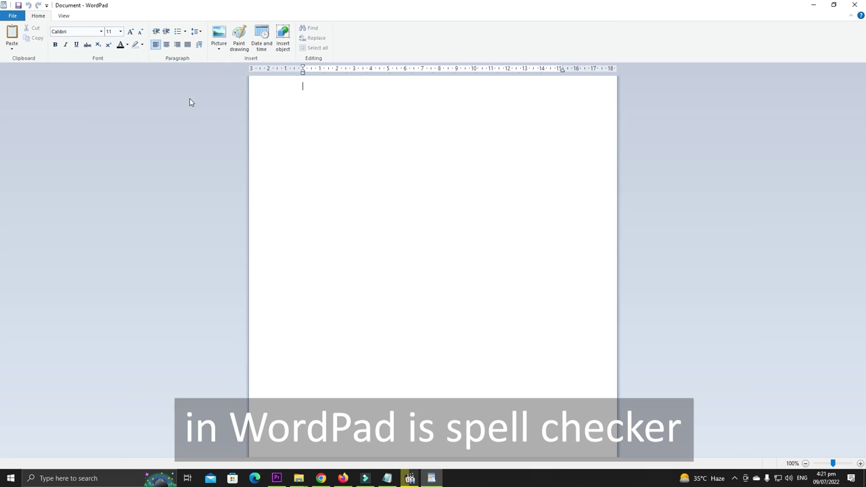
Switch to Chrome to view the tinySpell spell checker's website and return to WordPad.
left_click(321, 479)
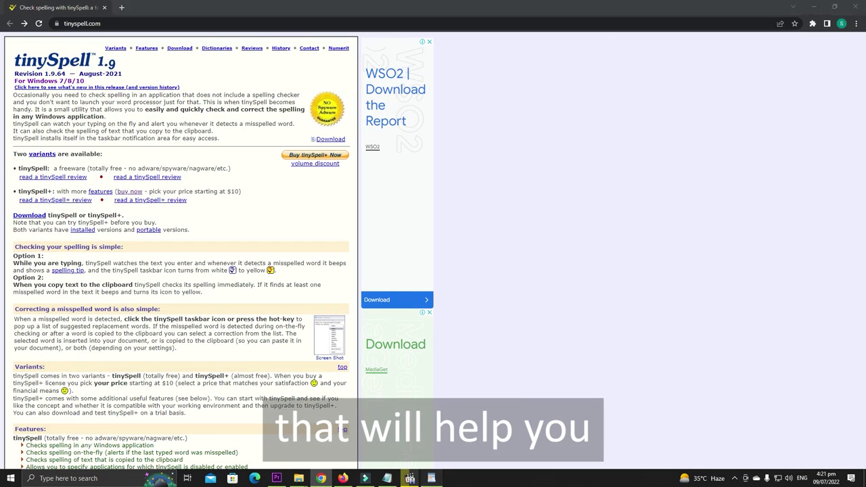
left_click(432, 479)
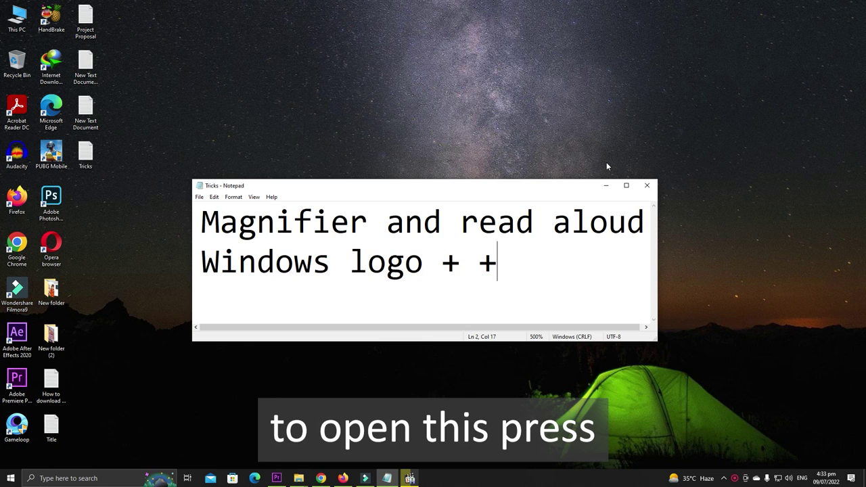
Turn on Magnifier, place it above the Tricks note, and zoom the screen in and back out to 100%.
key("super+plus")
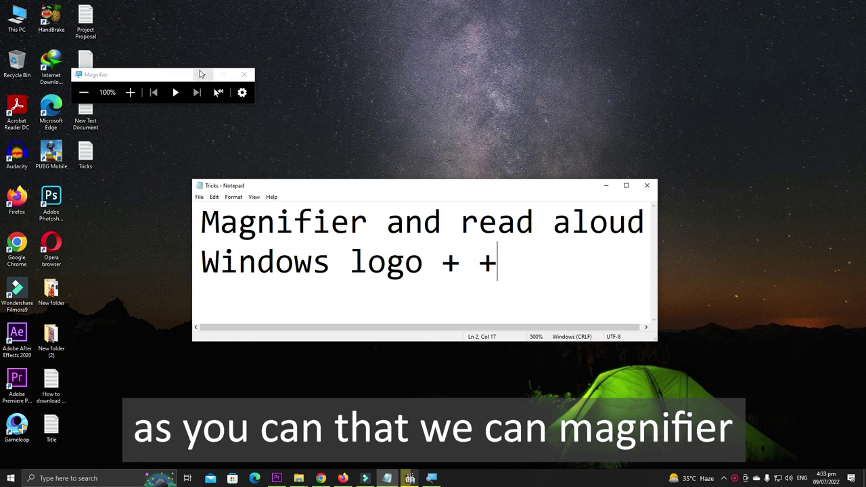
left_click_drag(173, 87, 432, 142)
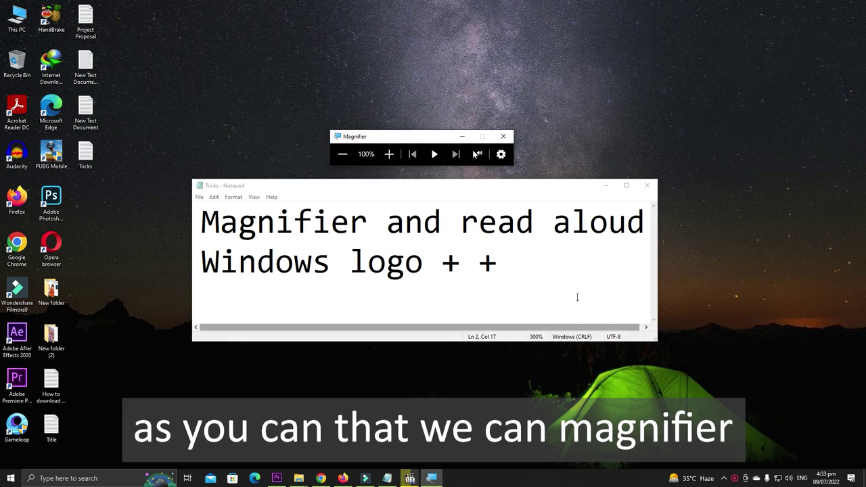
left_click(389, 154)
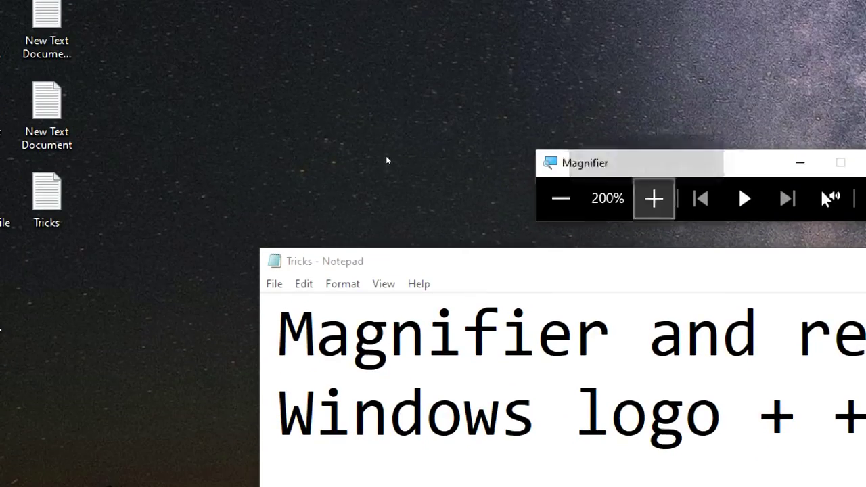
left_click(654, 197)
key("super+minus")
key("super+minus")
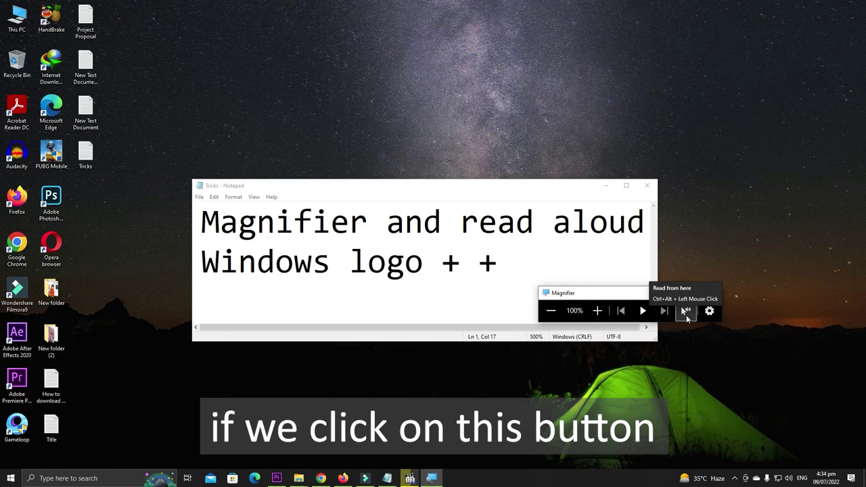
Have Magnifier read the Tricks note aloud from the start of its first line.
left_click(686, 312)
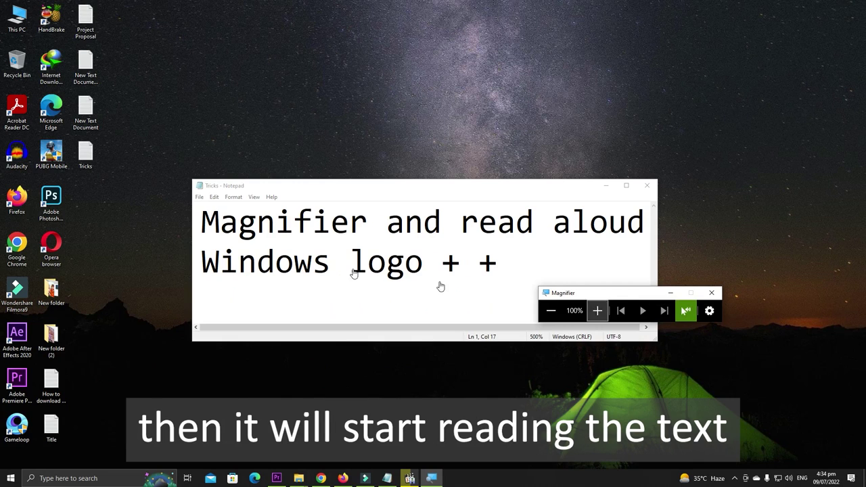
left_click(205, 223)
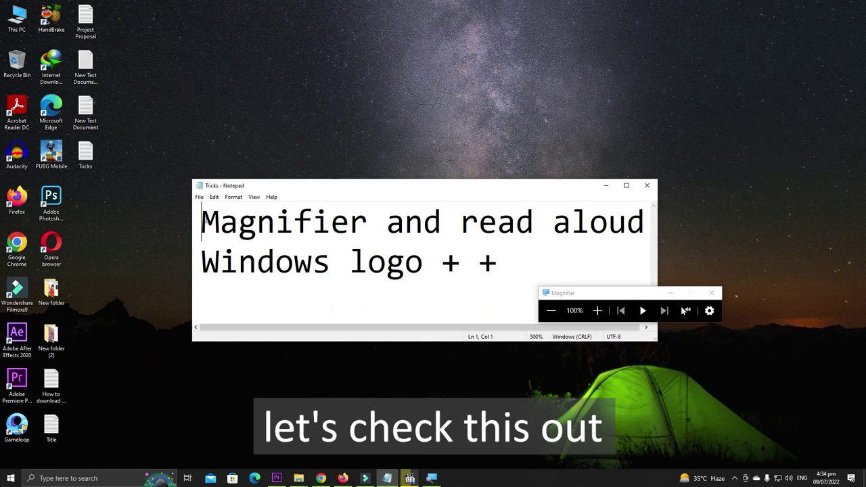
key("ctrl+alt+Return")
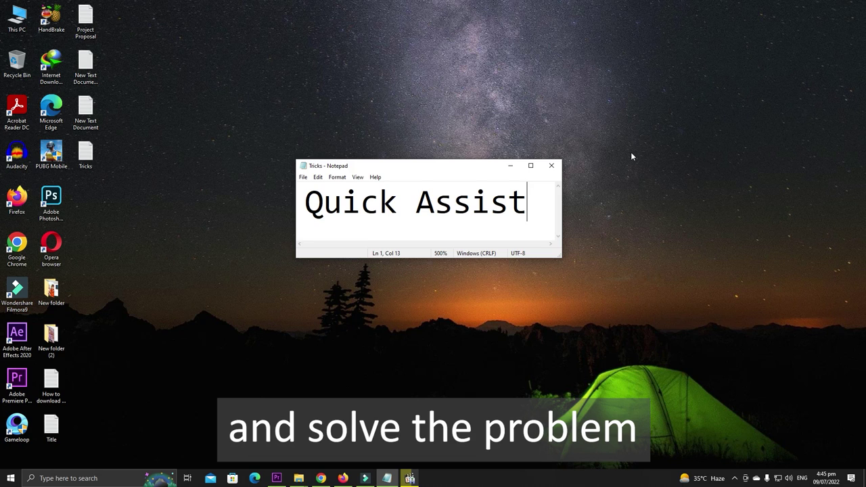
Search Windows for Quick Assist, open it, and move its window over the Tricks note.
left_click(67, 479)
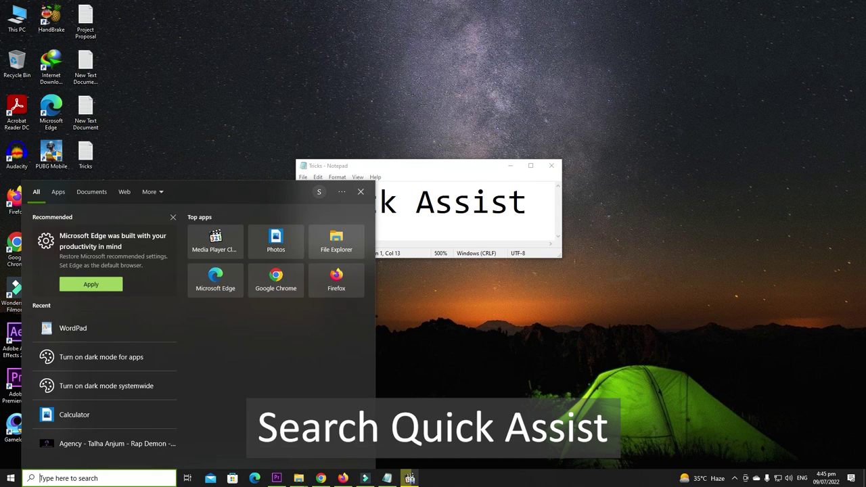
type("quick")
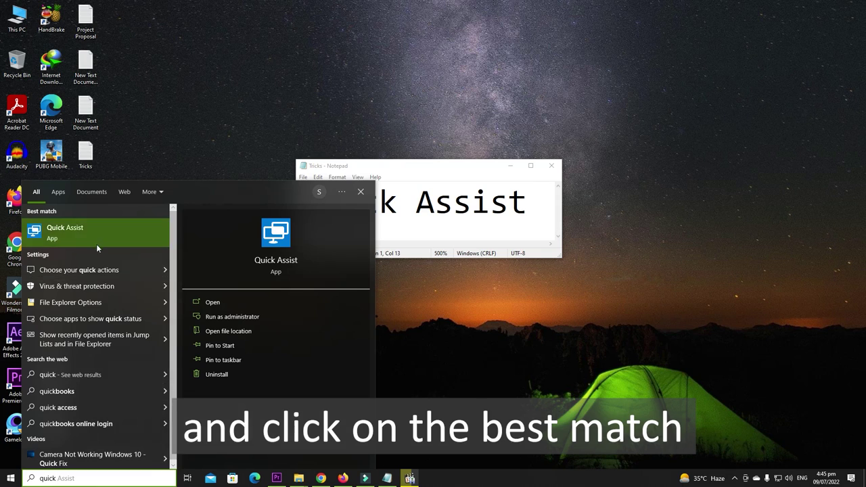
left_click(98, 241)
left_click_drag(65, 7, 436, 76)
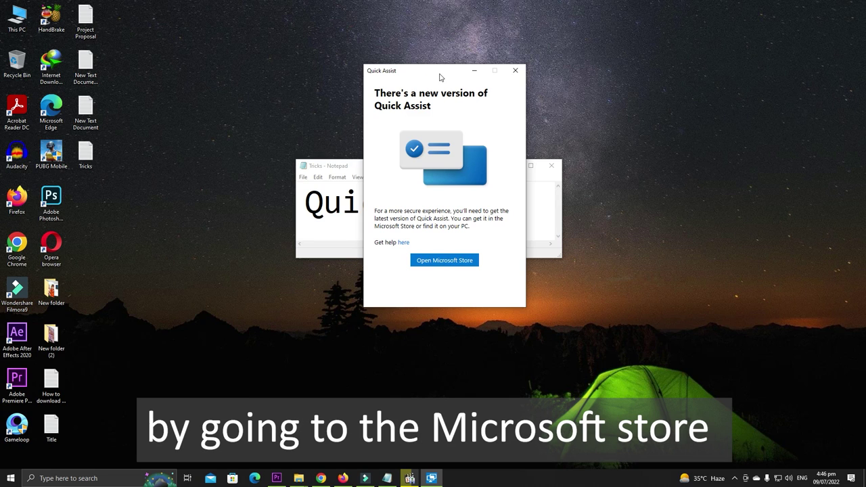
Install the new version of Quick Assist from the Microsoft Store and launch it, dismissing the WebView2 runtime warning.
left_click(452, 259)
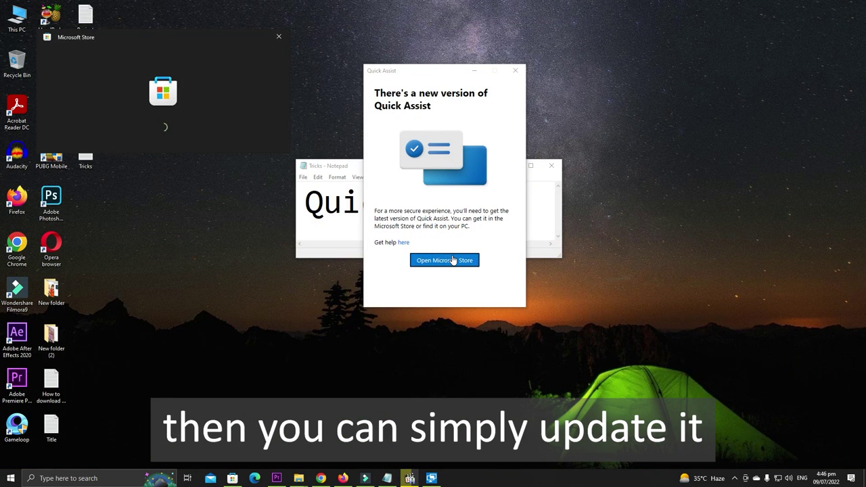
left_click(306, 122)
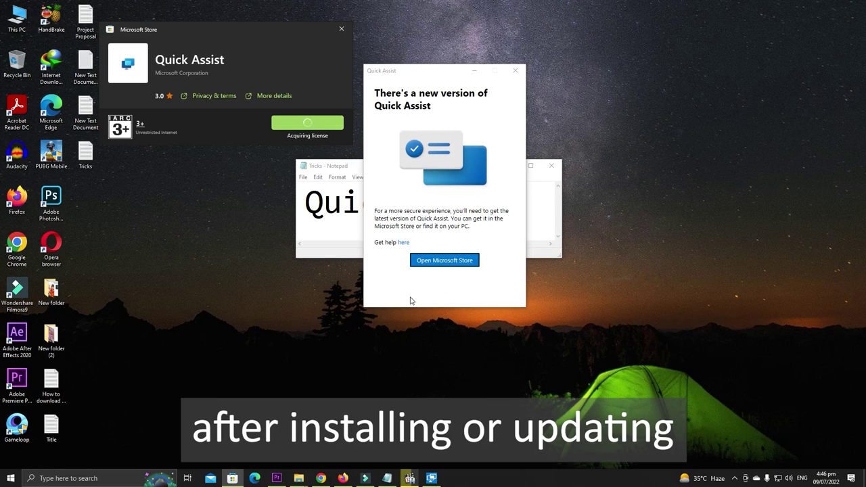
left_click(302, 128)
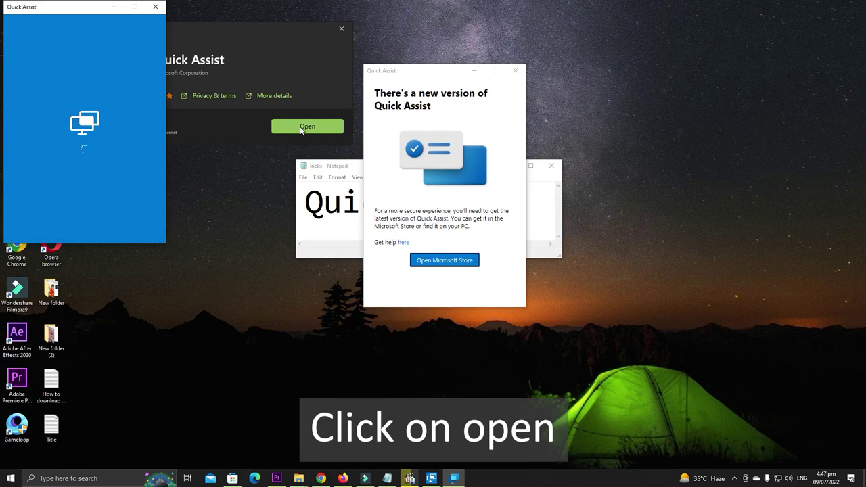
left_click_drag(54, 8, 246, 46)
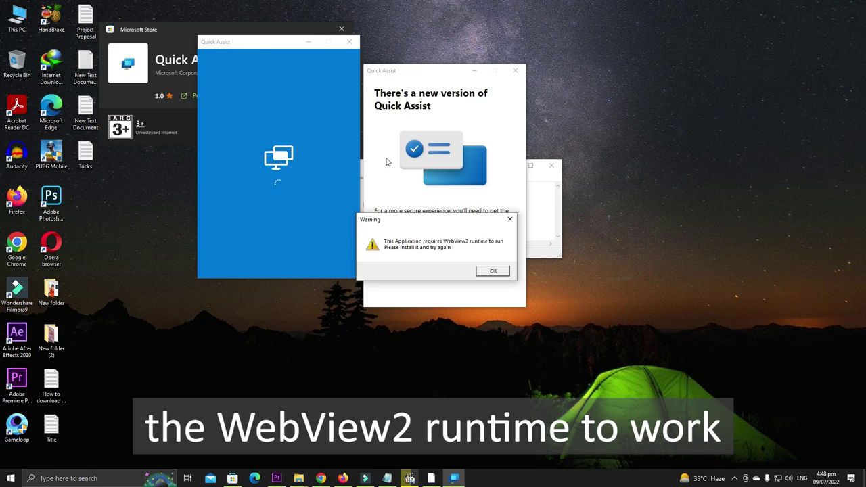
left_click(487, 274)
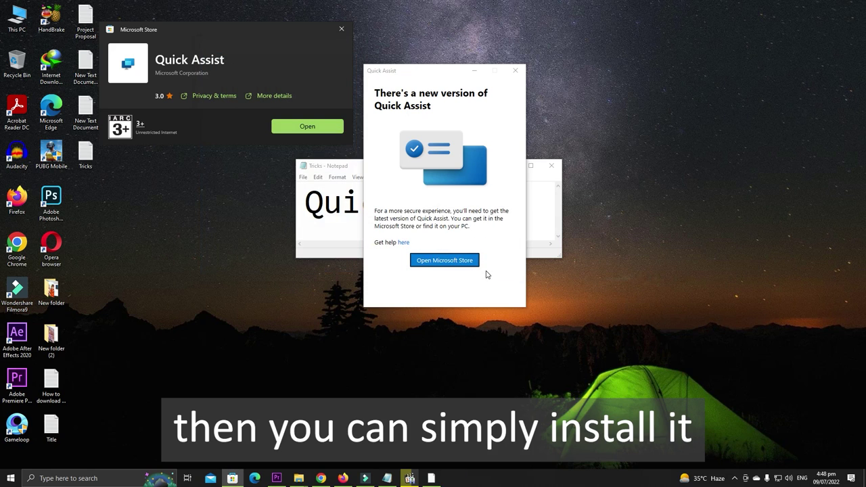
Switch to Firefox and search Google for "webview2 runtime".
left_click(343, 478)
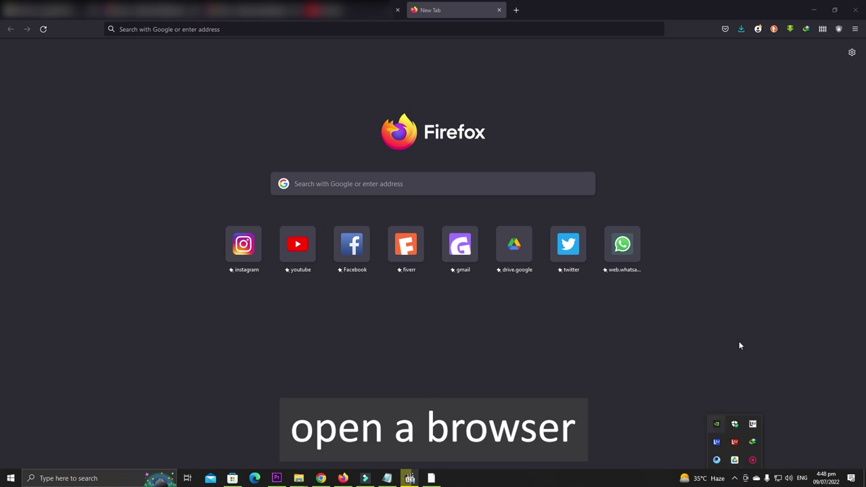
left_click(513, 29)
type("we")
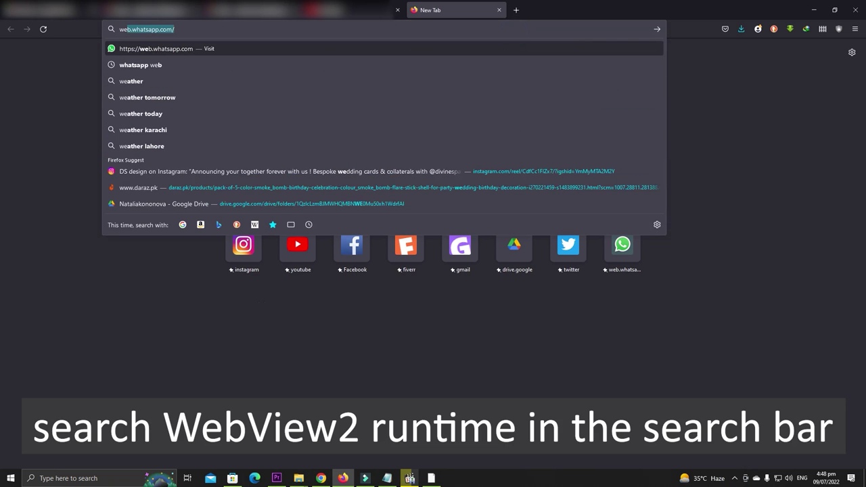
type("bview 2")
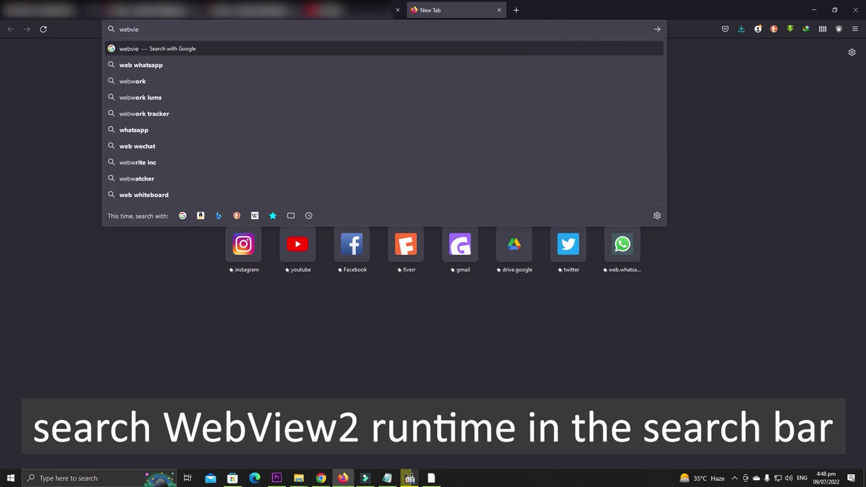
key("Down")
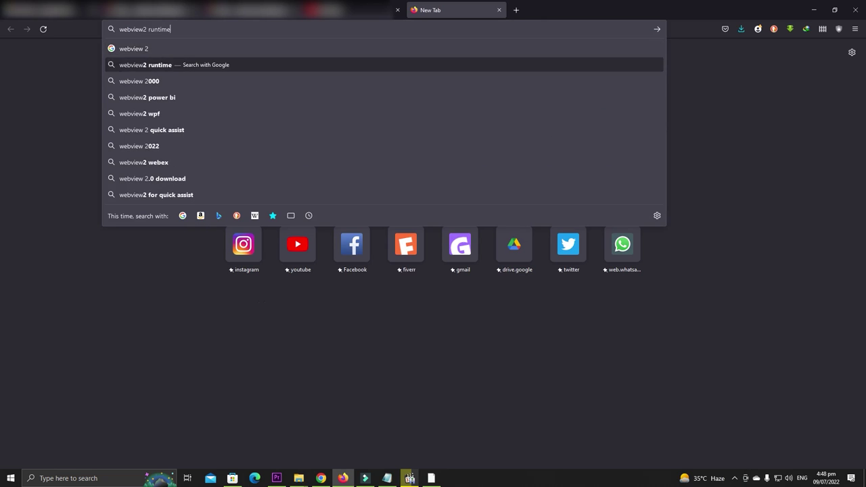
key("Return")
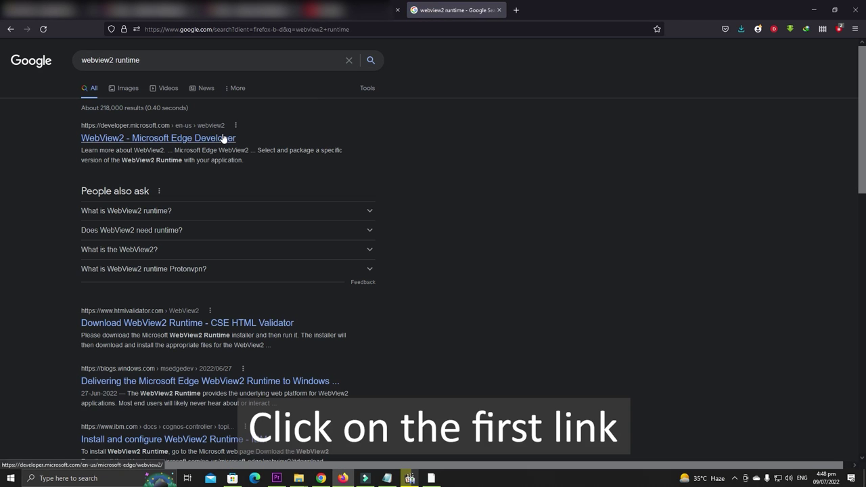
Open the WebView2 - Microsoft Edge Developer result in a new tab and go to its download section.
right_click(224, 138)
left_click(238, 140)
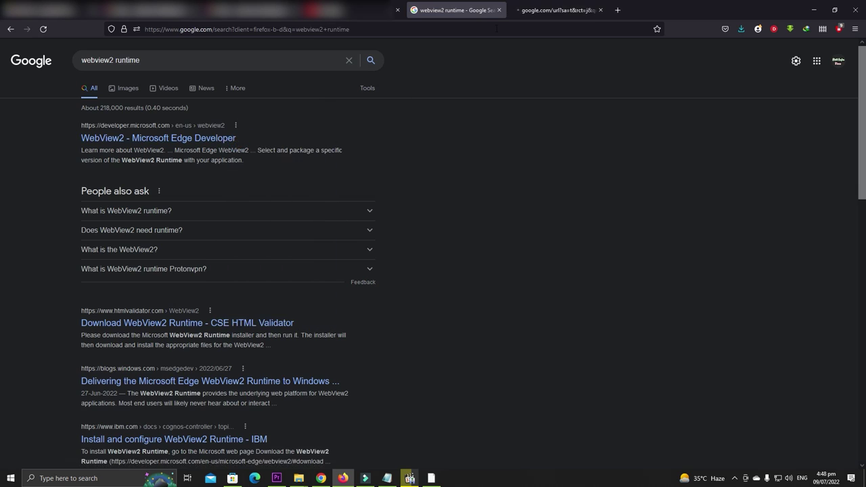
left_click(570, 3)
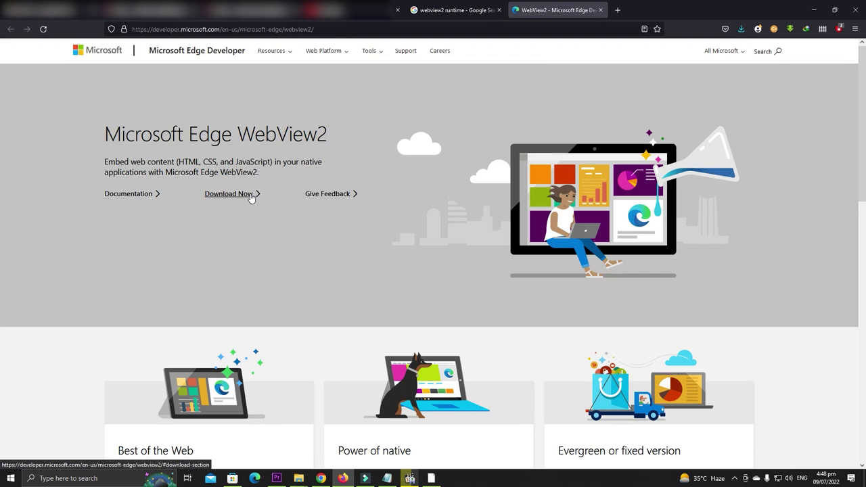
left_click(229, 194)
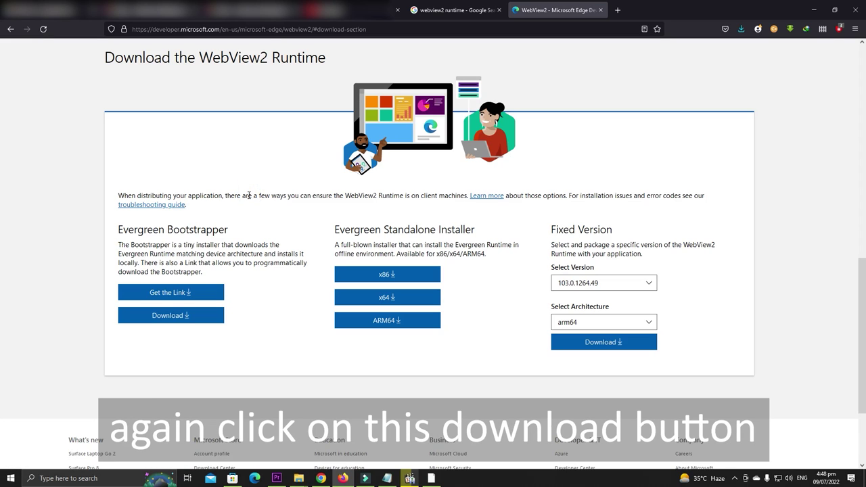
Download the Evergreen Bootstrapper of the WebView2 Runtime as MicrosoftEdgeWebview2Setup.exe into the Programs downloads folder.
left_click(197, 319)
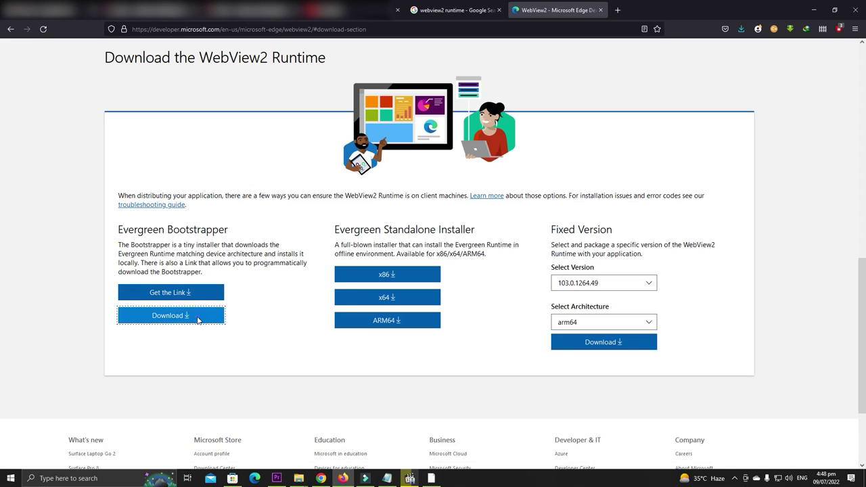
left_click(579, 359)
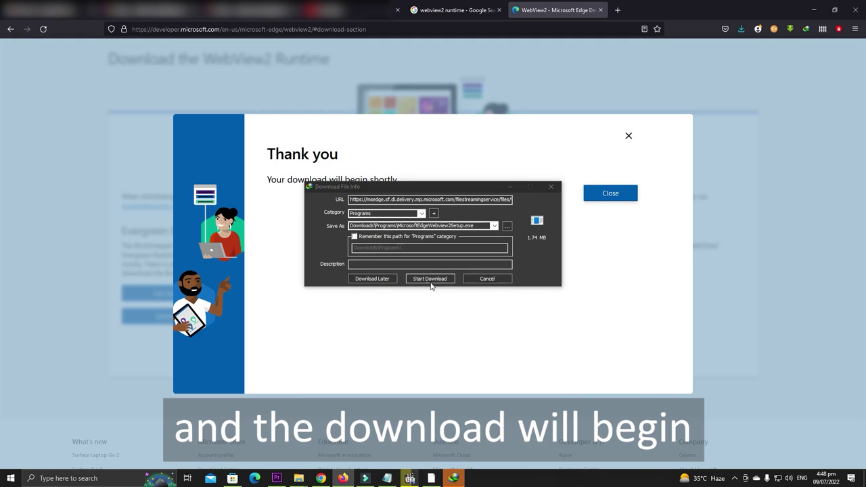
left_click(433, 279)
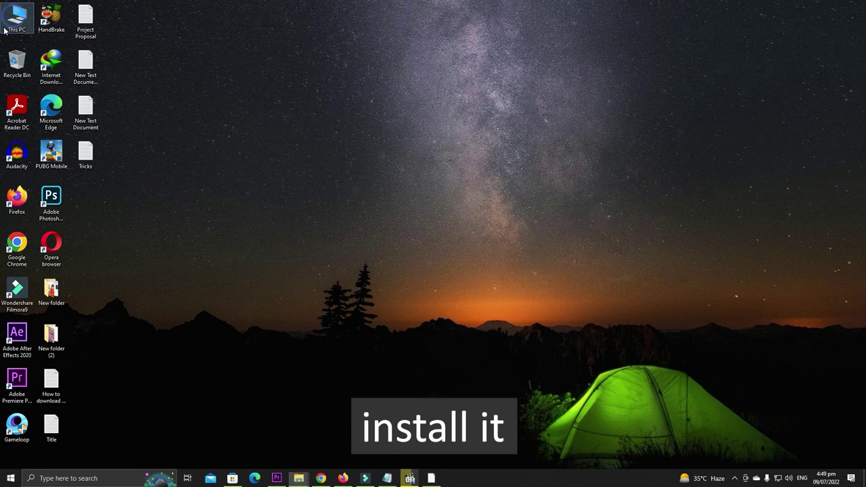
Open the Programs folder inside Downloads in File Explorer and run MicrosoftEdgeWebview2Setup.
double_click(17, 19)
left_click(689, 18)
left_click(9, 125)
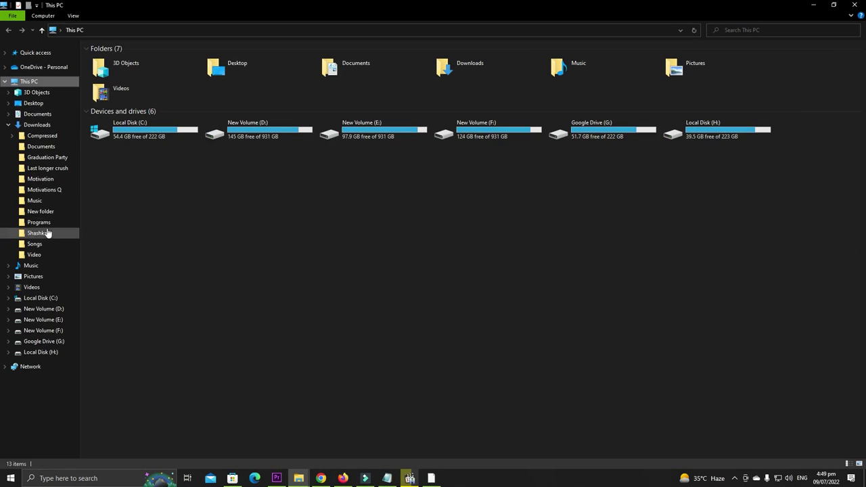
left_click(38, 222)
double_click(129, 127)
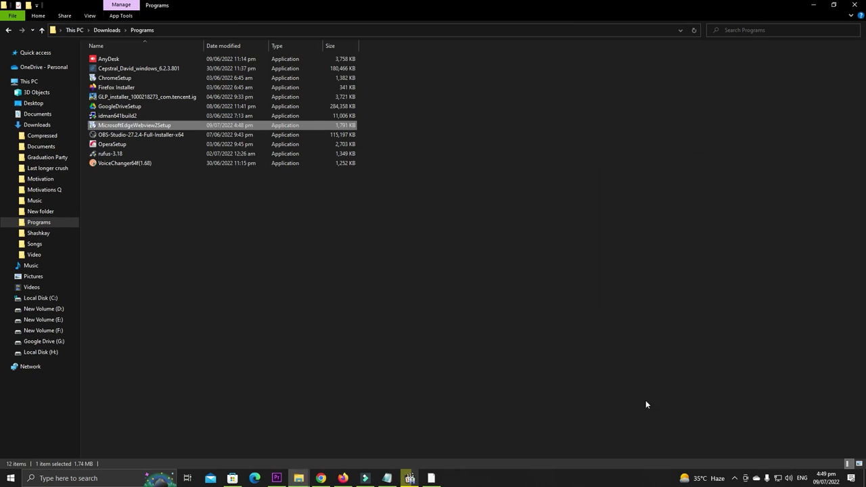
Search Windows for "quick" and open the Quick Assist app, repositioning its window slightly on the desktop.
left_click(106, 478)
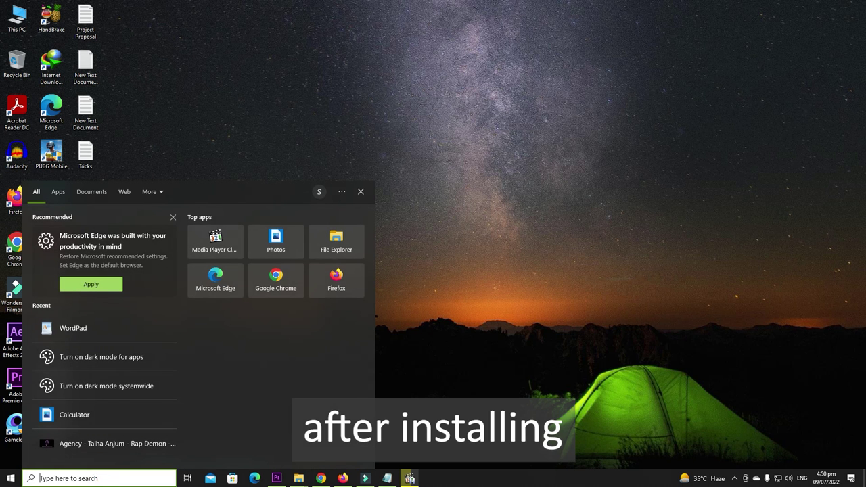
type("quck")
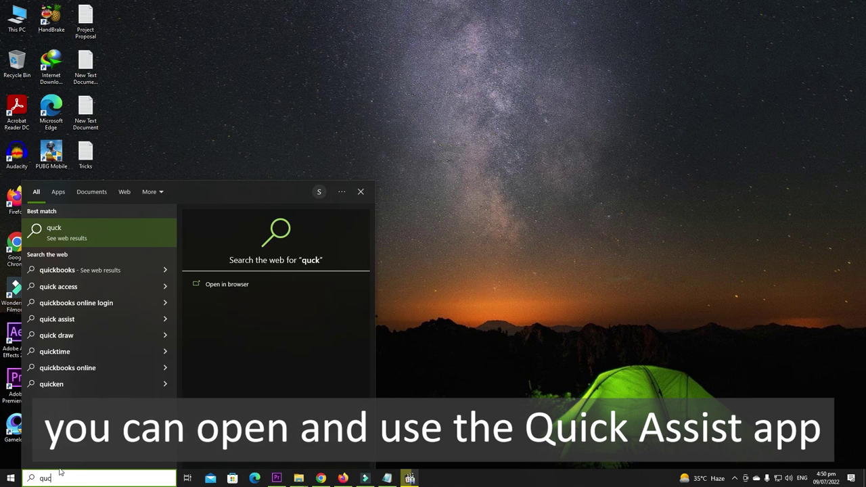
key("BackSpace")
type("ick")
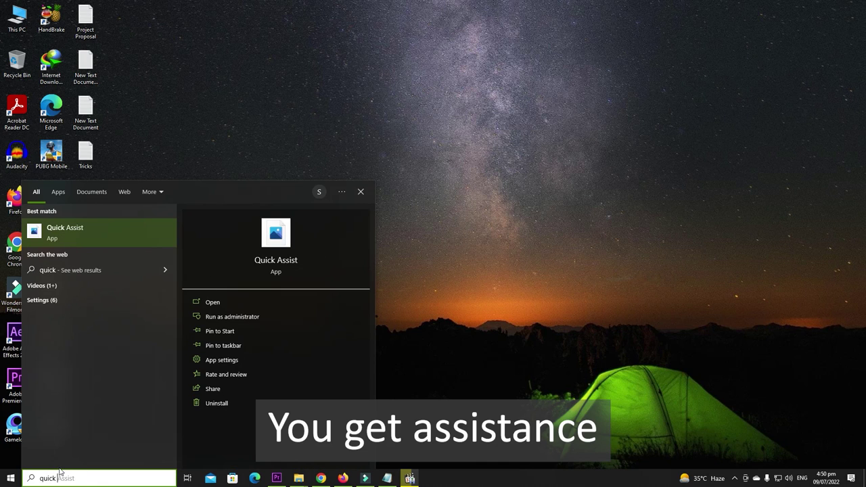
left_click(64, 232)
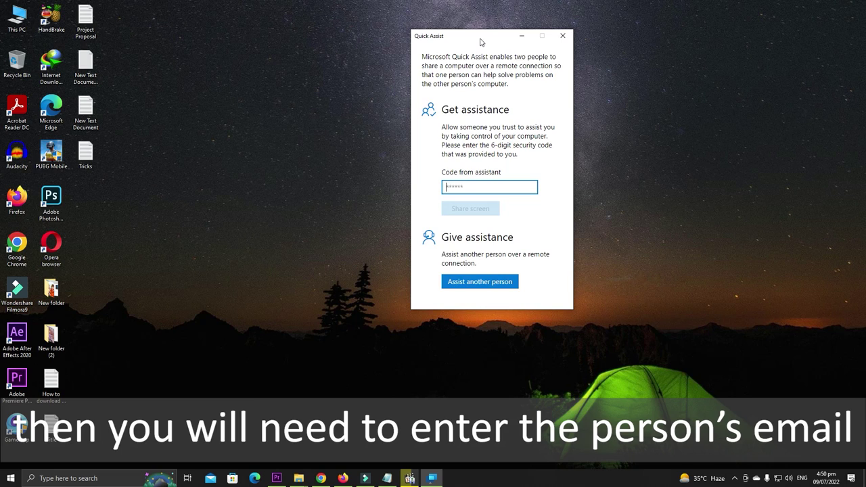
left_click_drag(481, 42, 457, 45)
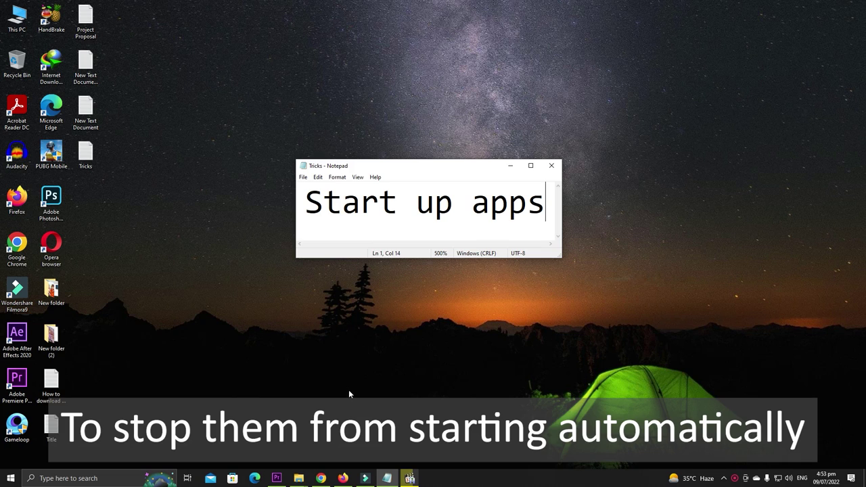
Search Windows for "start" and open the Startup Apps system settings.
left_click(80, 478)
type("start")
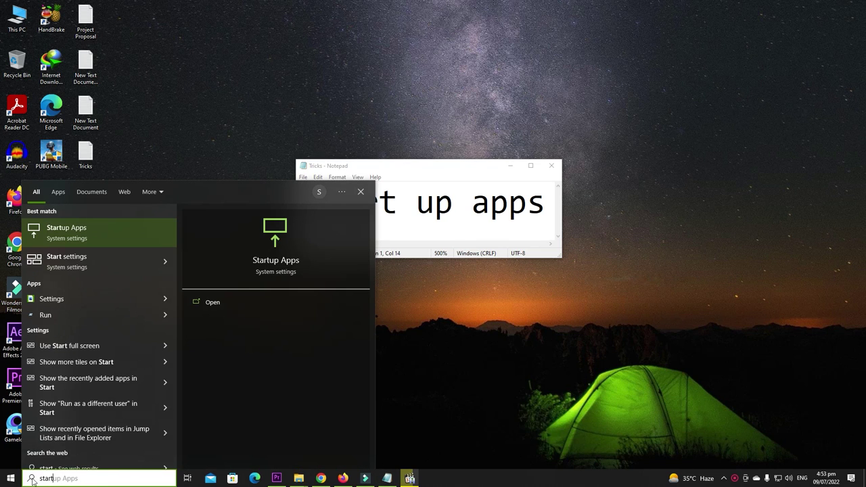
left_click(81, 237)
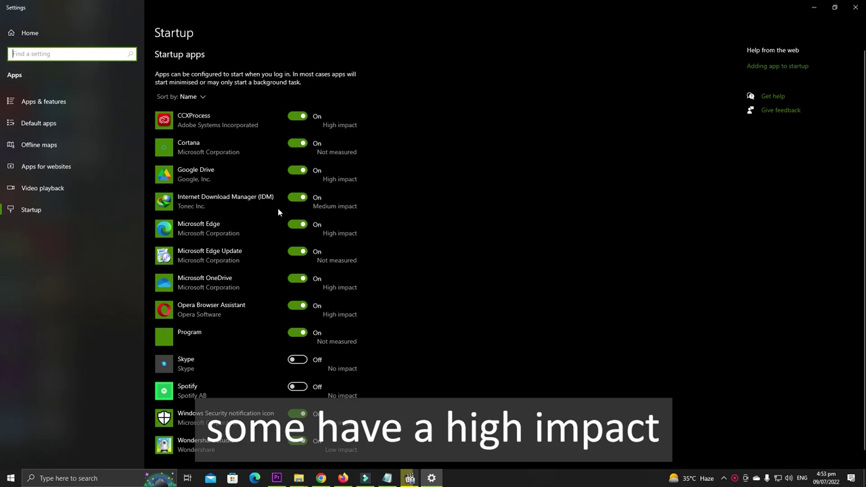
Look over the startup apps list and turn off automatic startup for CCXProcess and Cortana.
scroll(277, 212, "down", 1)
scroll(318, 156, "up", 1)
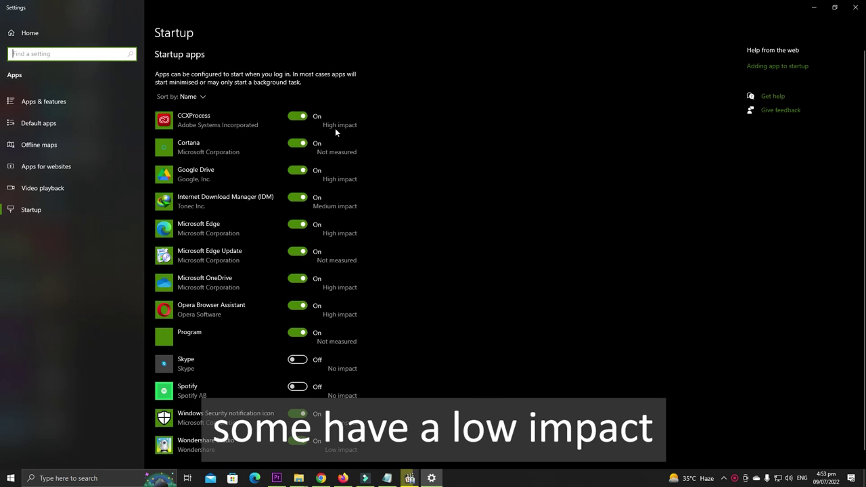
left_click(299, 117)
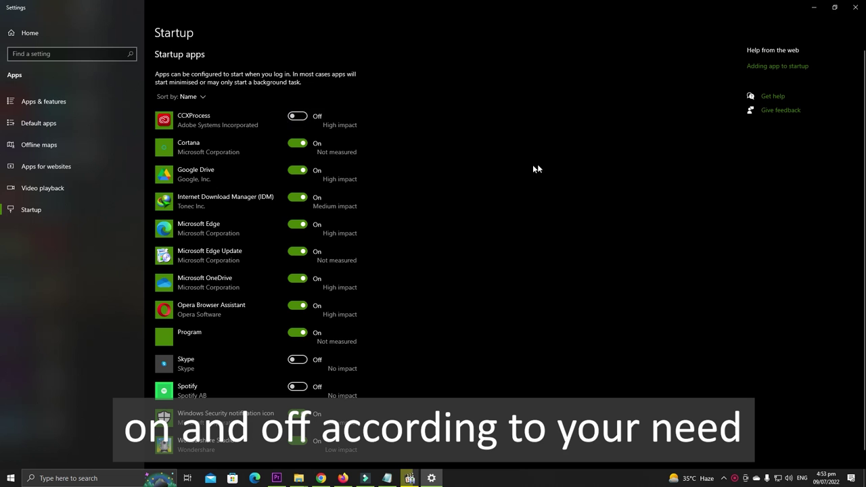
left_click(296, 144)
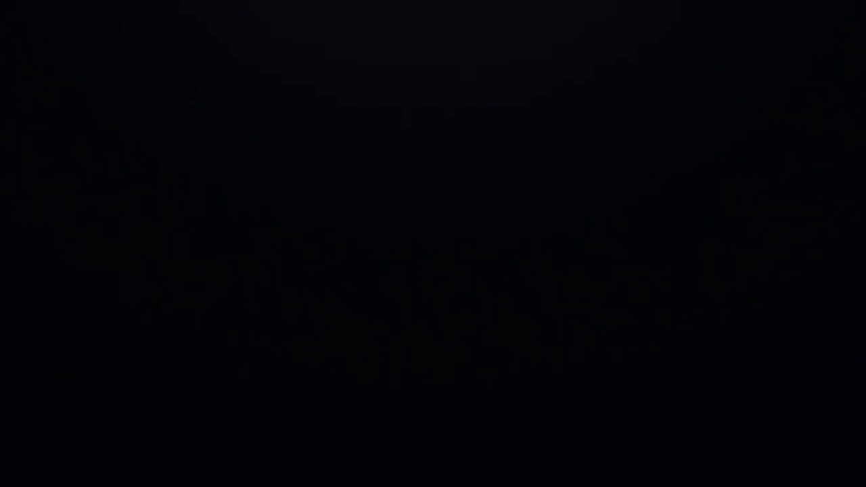